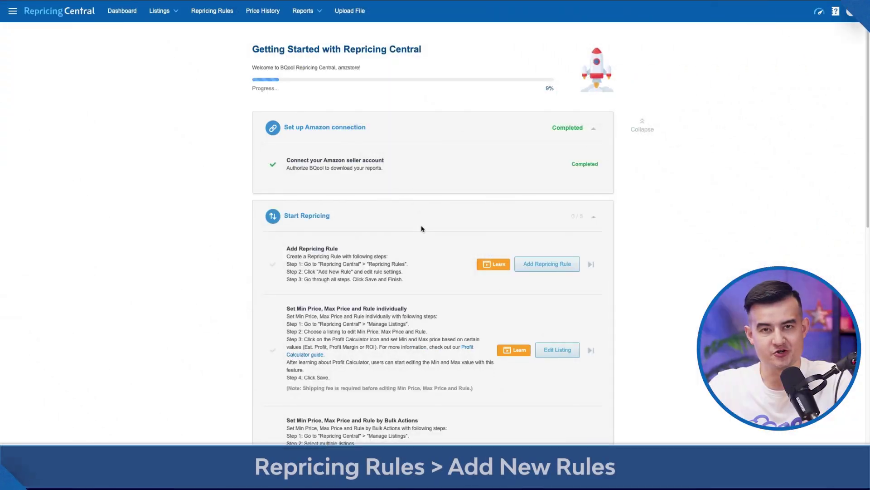
# From Repricing Rules, add a new rule and view its Rule-Based rule types
pyautogui.click(210, 18)
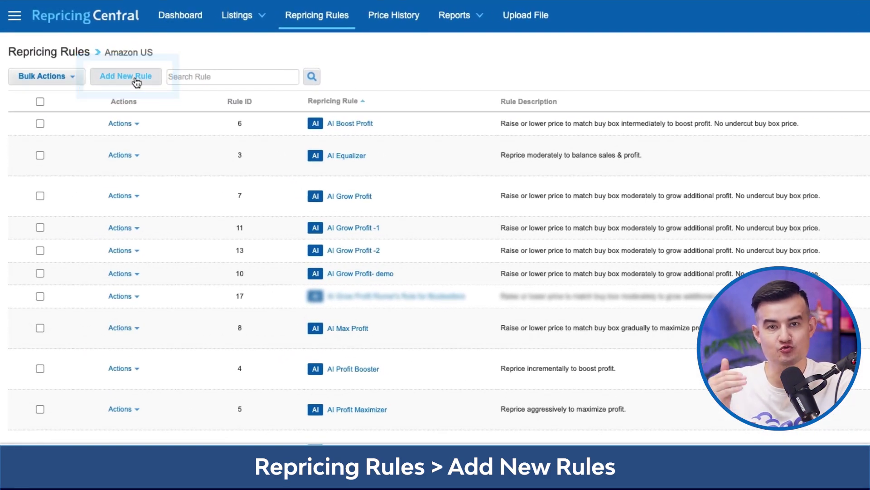
pyautogui.click(135, 81)
pyautogui.click(492, 75)
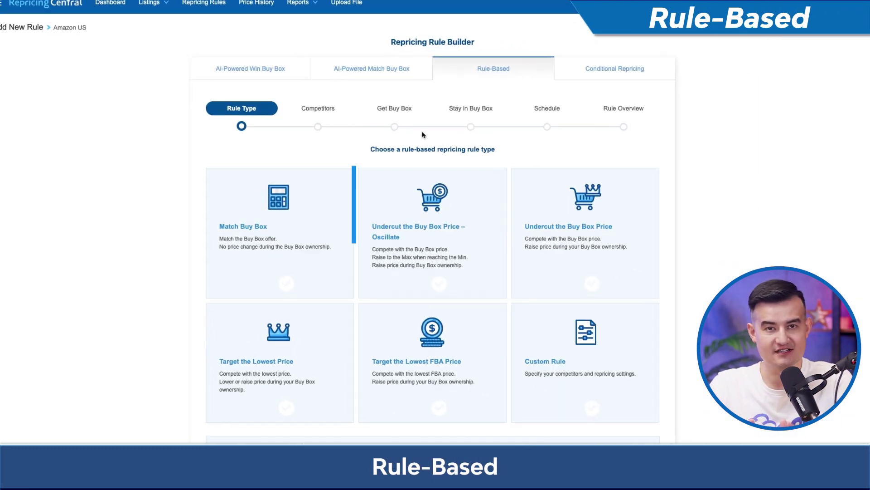
# Select each rule-based type in turn, from Match Buy Box through Target the Lowest FBA Price to Custom Rule
pyautogui.click(285, 230)
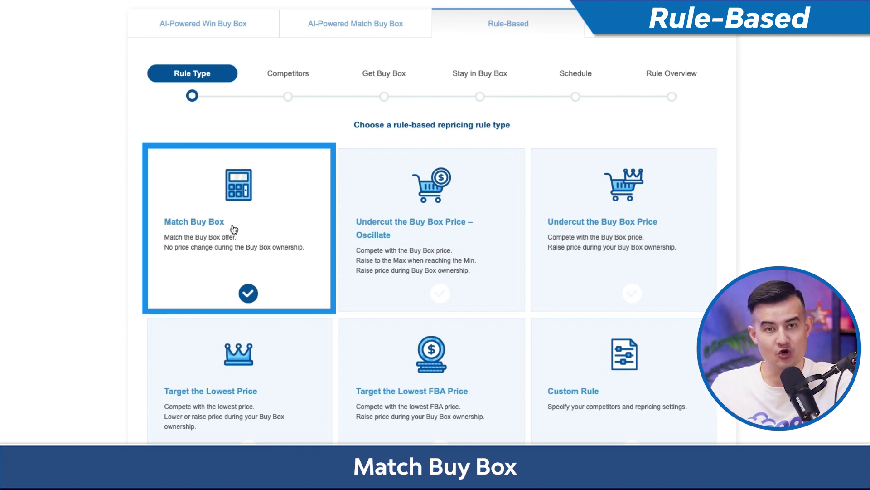
pyautogui.click(424, 241)
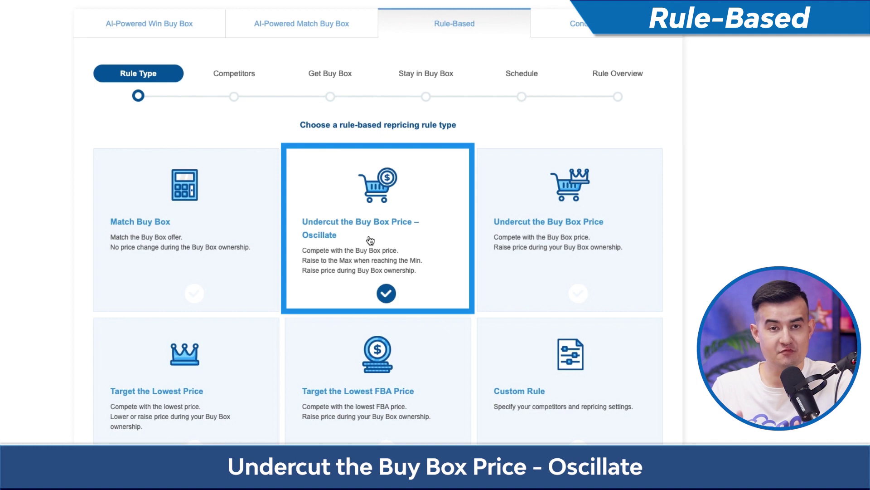
pyautogui.click(485, 243)
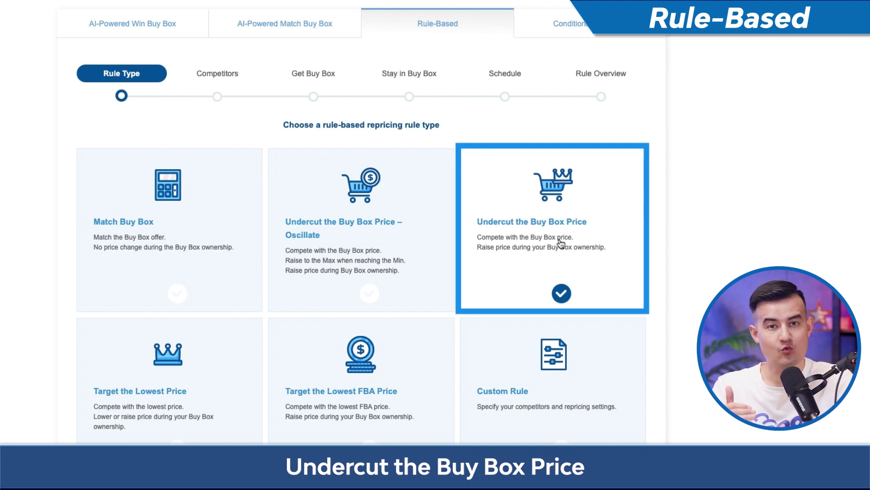
pyautogui.click(168, 387)
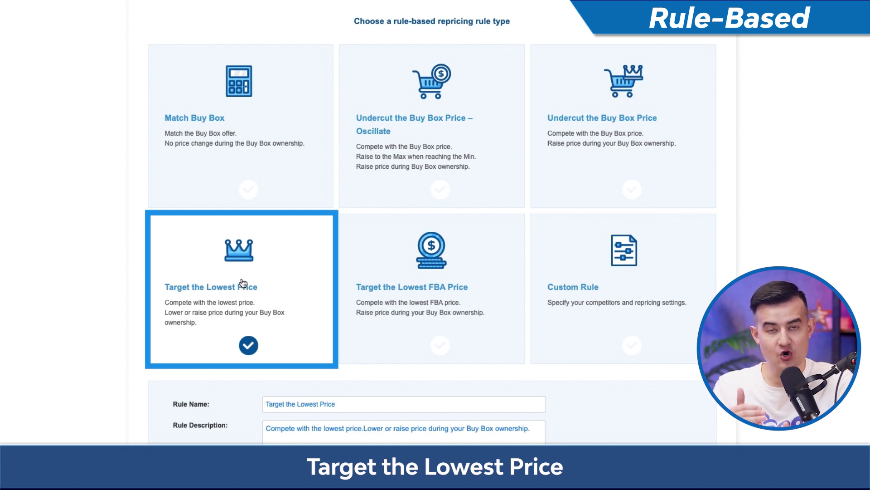
pyautogui.click(451, 290)
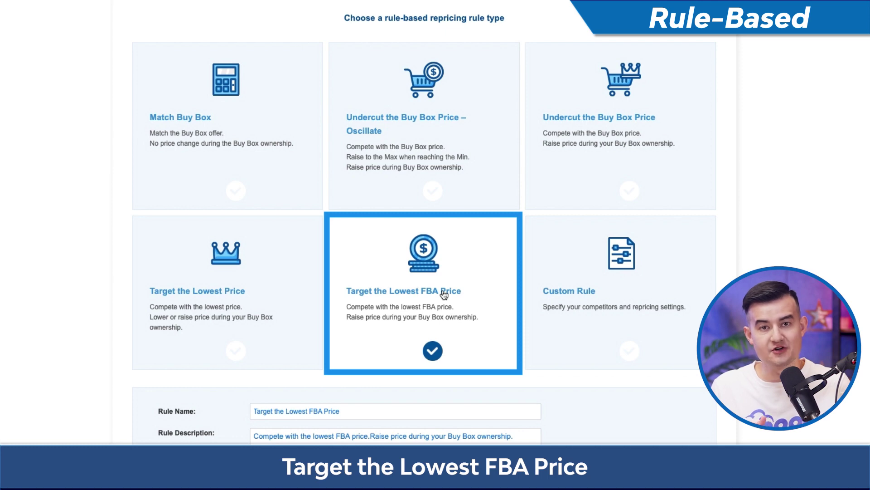
pyautogui.click(607, 290)
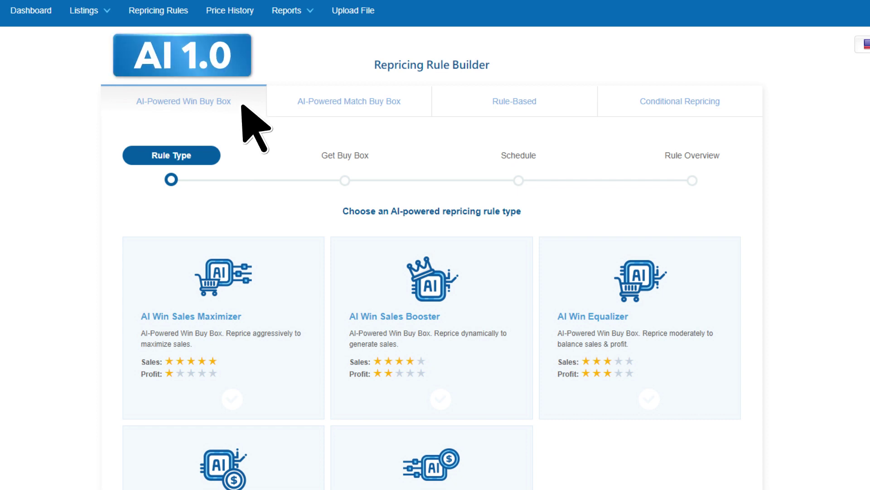
# Glance at AI-Powered Match Buy Box types, then choose AI Win Profit Maximizer under Win Buy Box
pyautogui.click(418, 106)
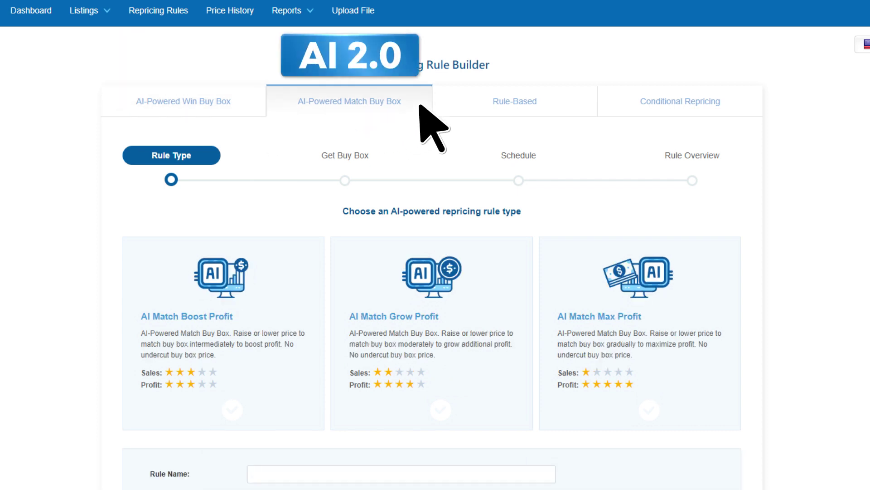
pyautogui.click(249, 107)
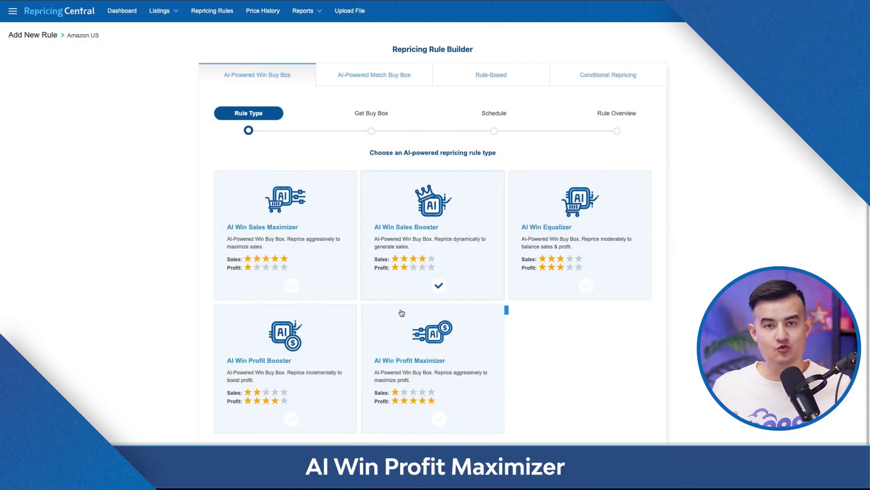
pyautogui.click(426, 447)
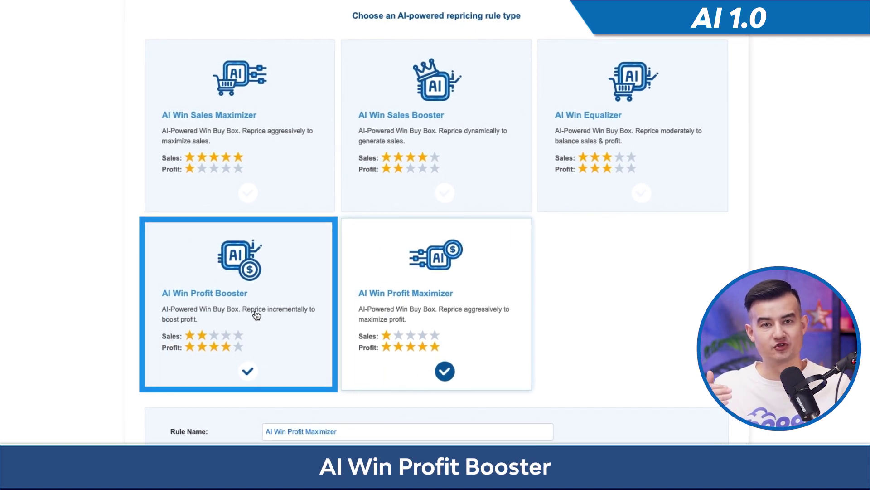
# Select AI Win Profit Booster, Equalizer, Sales Booster, then Sales Maximizer in turn
pyautogui.click(256, 314)
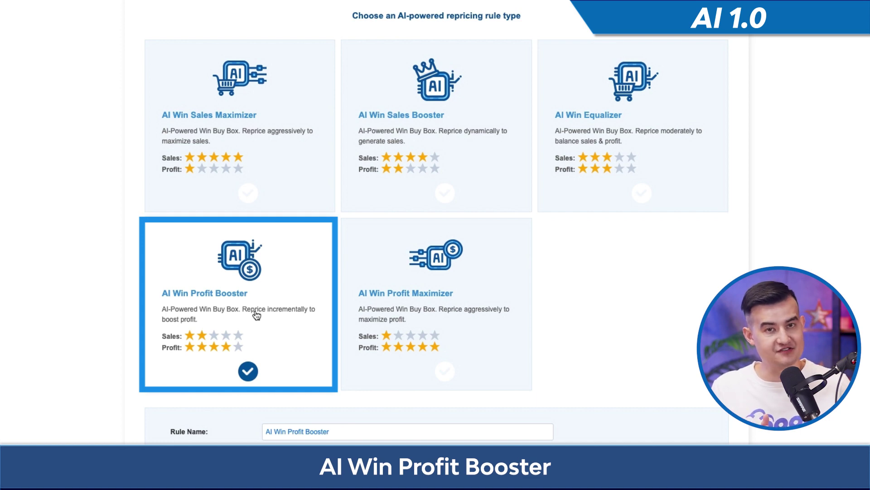
pyautogui.click(621, 155)
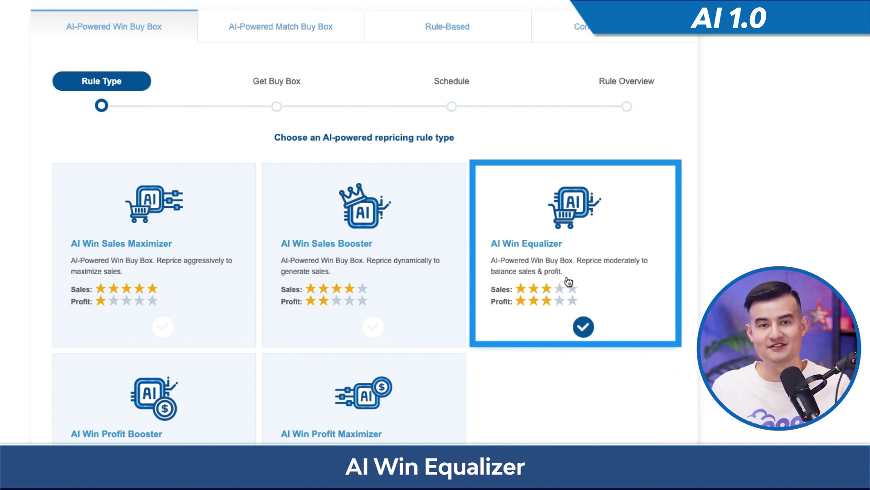
pyautogui.click(355, 279)
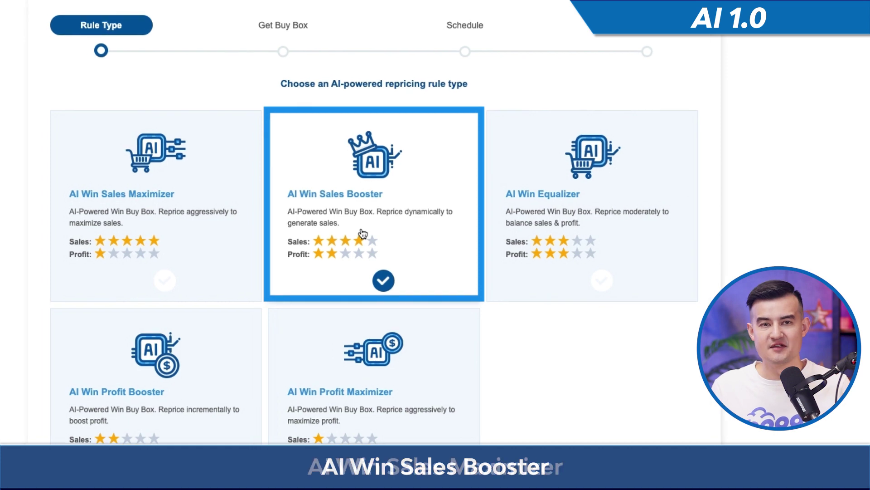
pyautogui.click(162, 222)
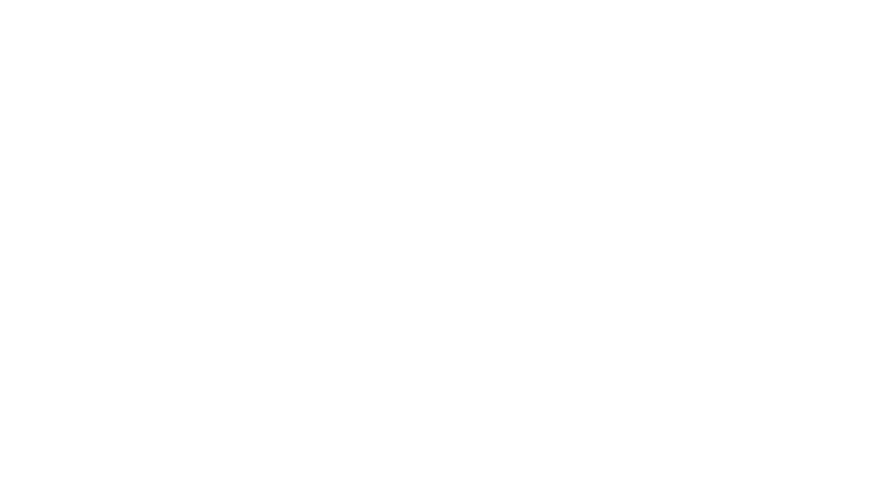
# Show the AI-Powered Match Buy Box types, where AI Match Boost Profit is preselected
pyautogui.click(420, 106)
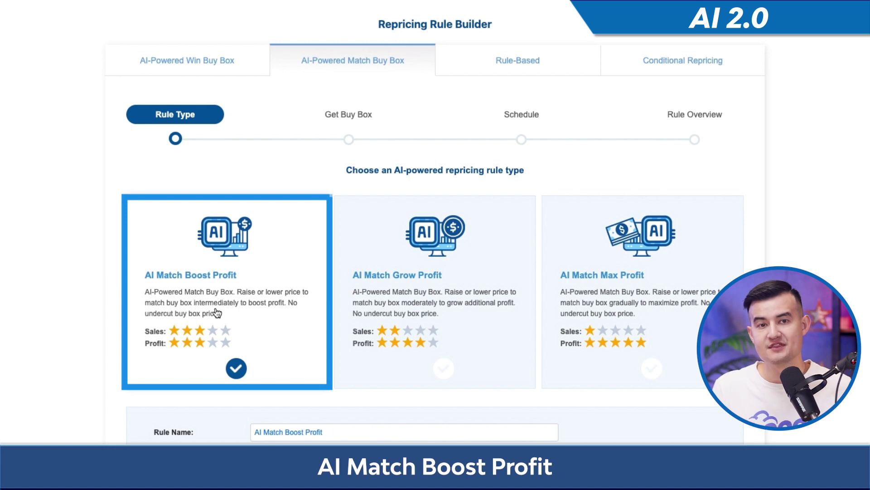
# Try AI Match Grow Profit, choose AI Match Max Profit, continue to Get Buy Box, and enable Price-Looping
pyautogui.click(438, 316)
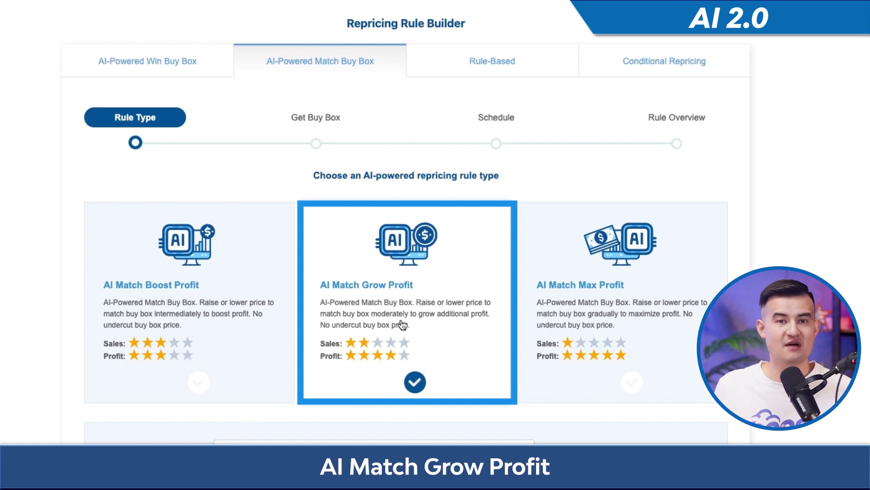
pyautogui.click(542, 325)
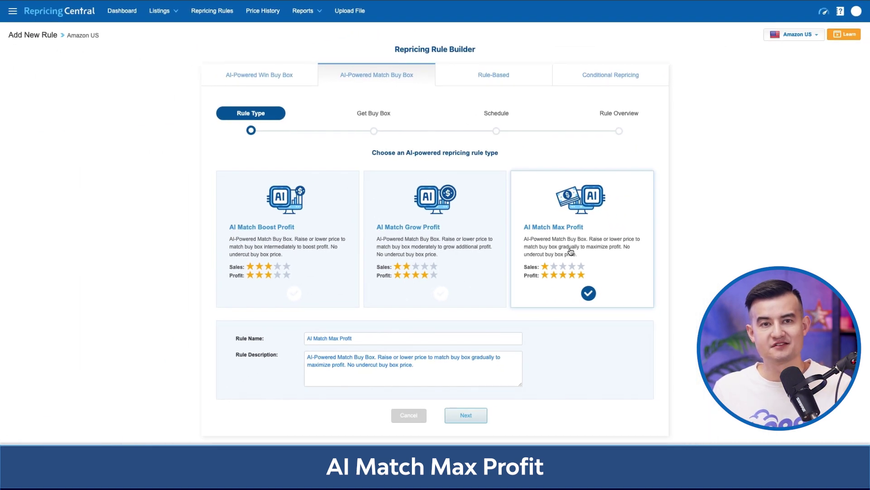
pyautogui.click(466, 415)
pyautogui.click(178, 285)
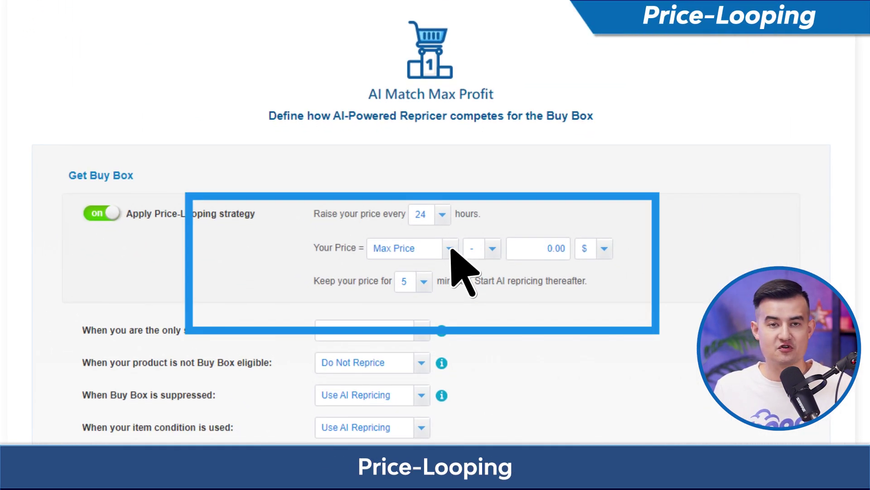
# Base the looping price on Your Price, keep the 24-hour raise interval, and review hold-duration options
pyautogui.click(447, 313)
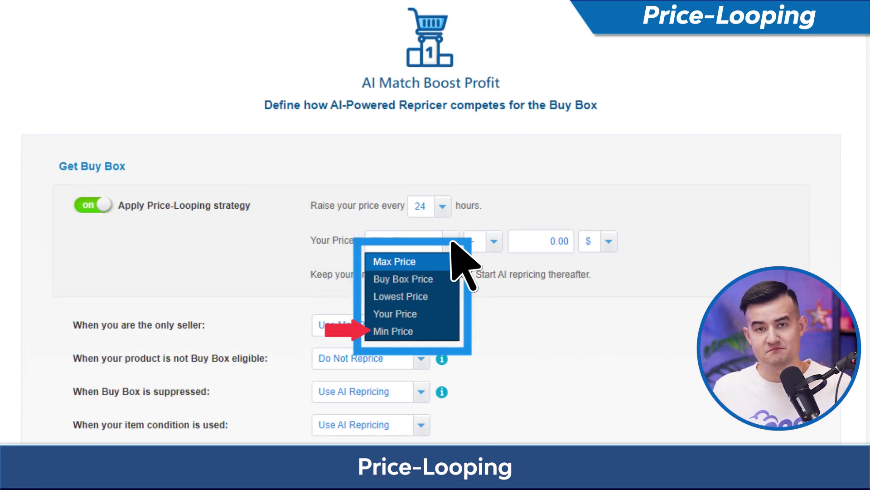
pyautogui.click(495, 241)
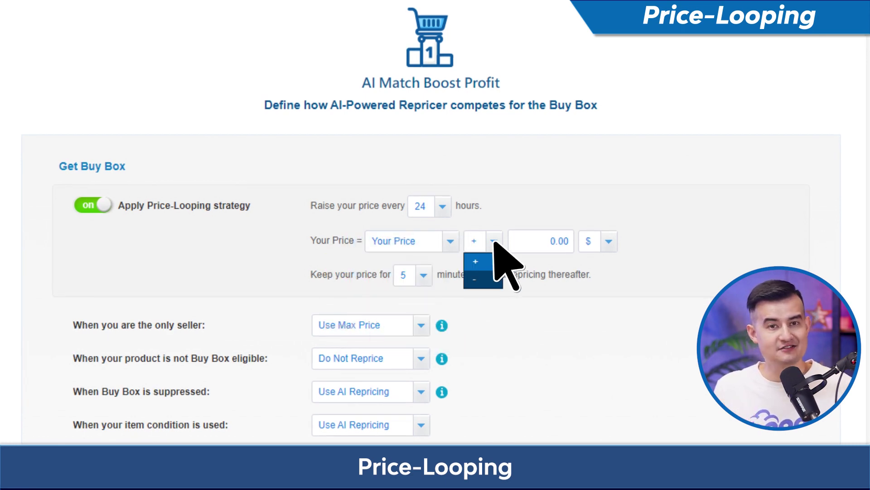
pyautogui.click(609, 241)
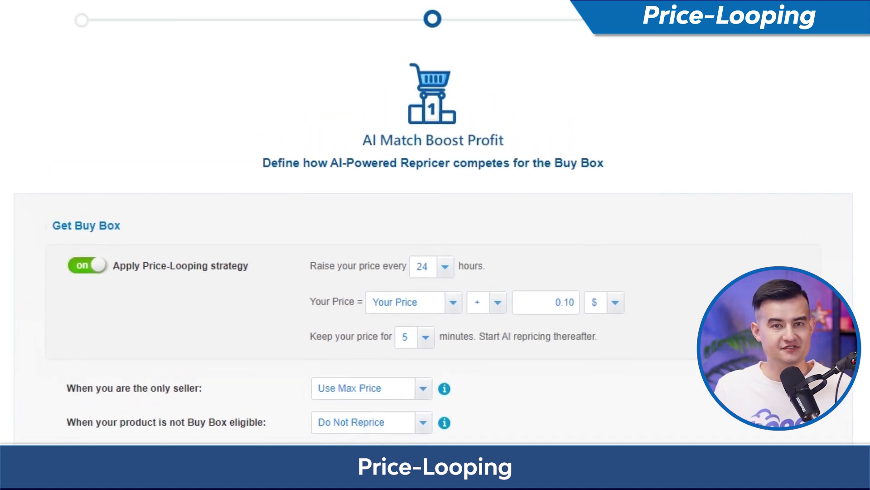
pyautogui.click(446, 178)
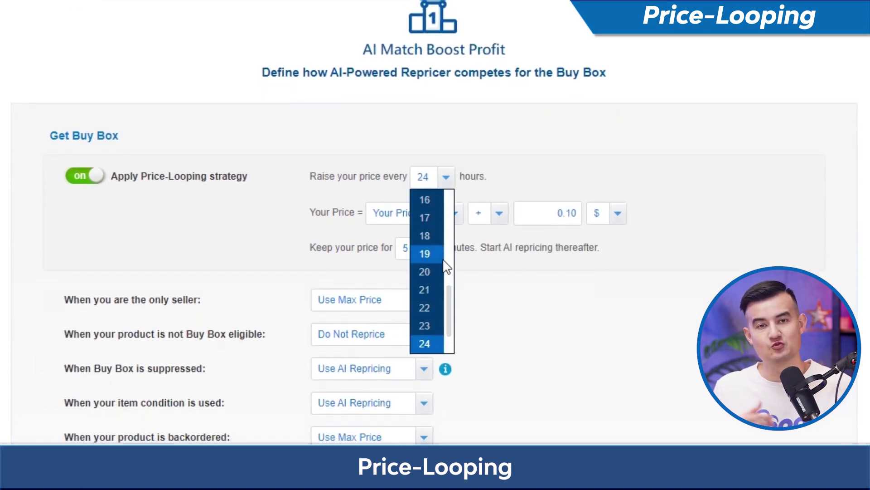
pyautogui.press('Escape')
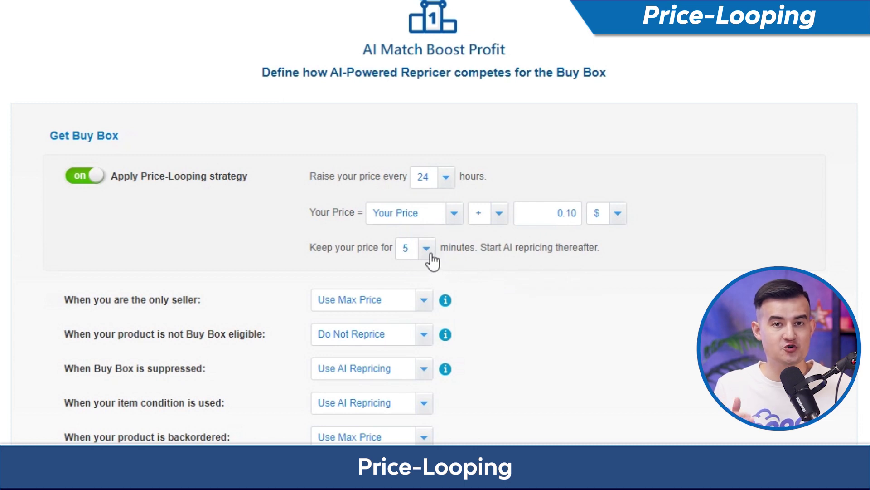
pyautogui.click(426, 249)
pyautogui.scroll(-2, 428, 293)
pyautogui.scroll(2, 429, 282)
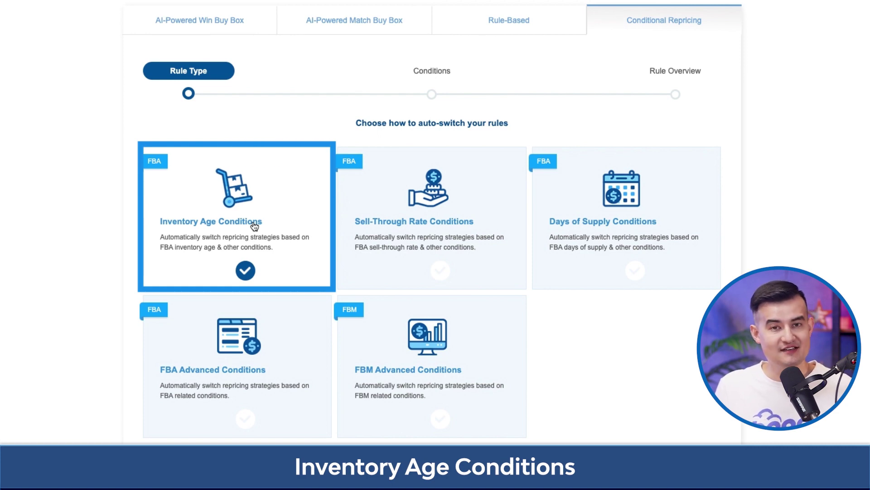
# Select Sell-Through Rate, Days of Supply, FBA Advanced, then FBM Advanced Conditions in turn
pyautogui.click(413, 238)
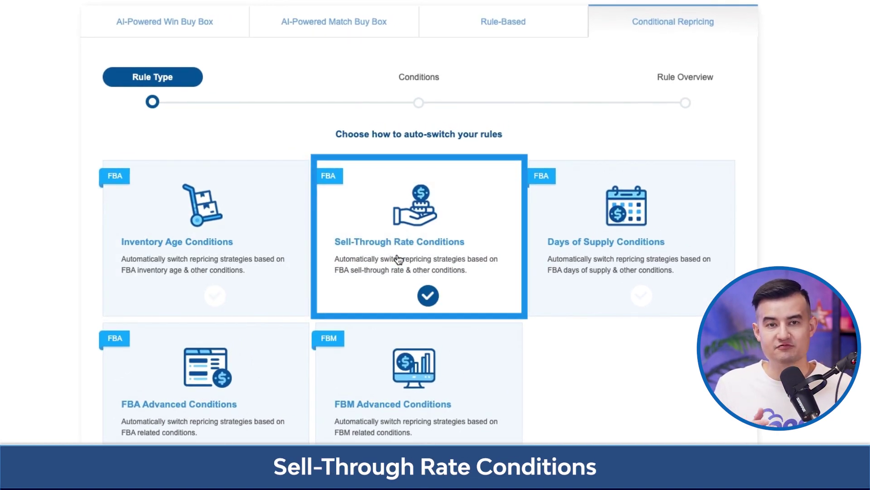
pyautogui.click(608, 268)
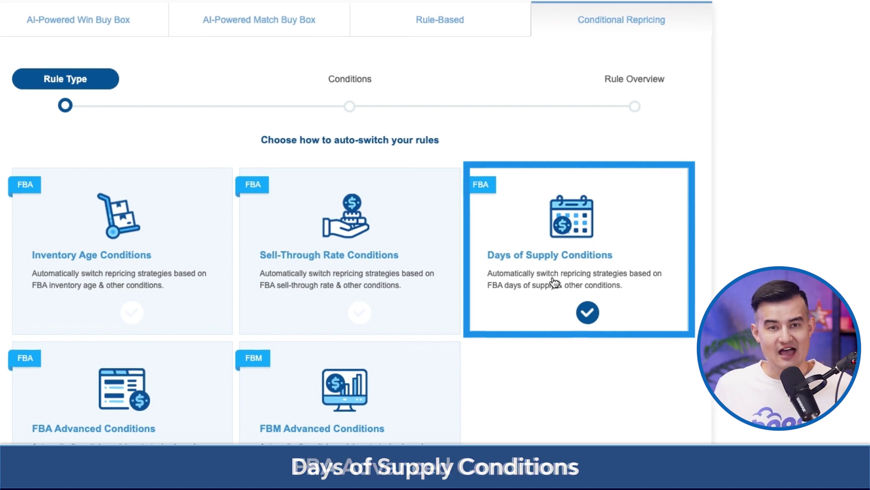
pyautogui.click(72, 424)
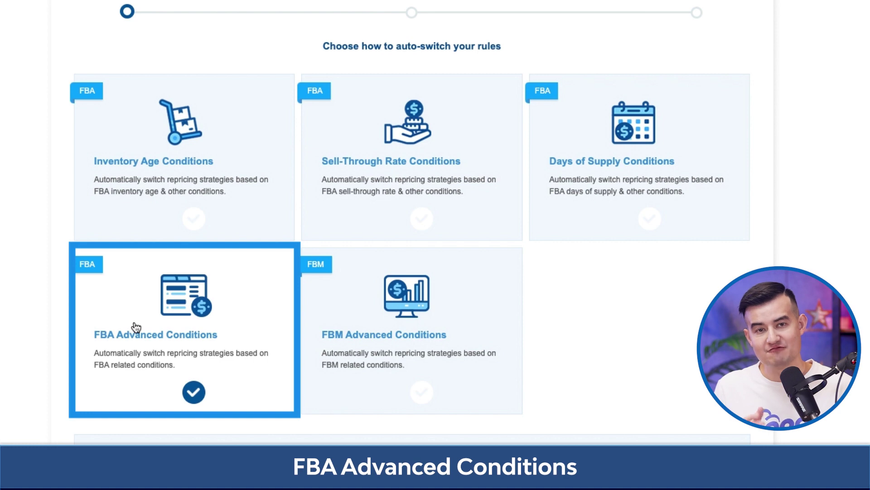
pyautogui.click(387, 357)
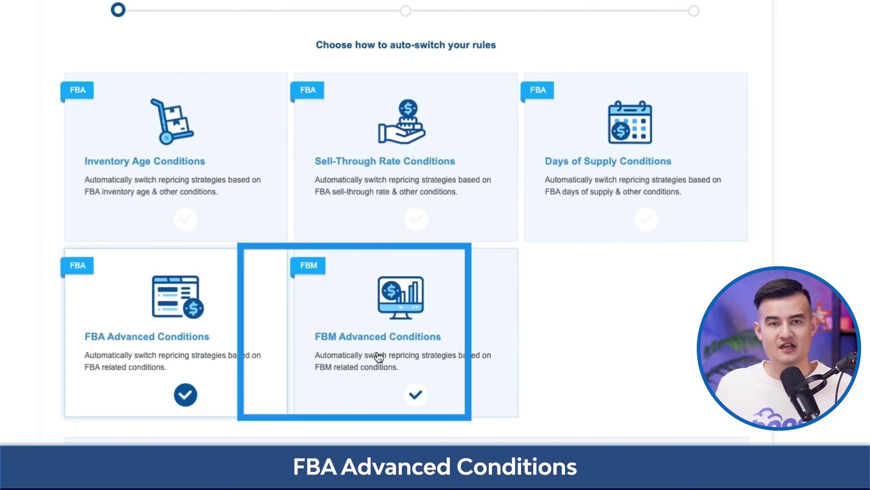